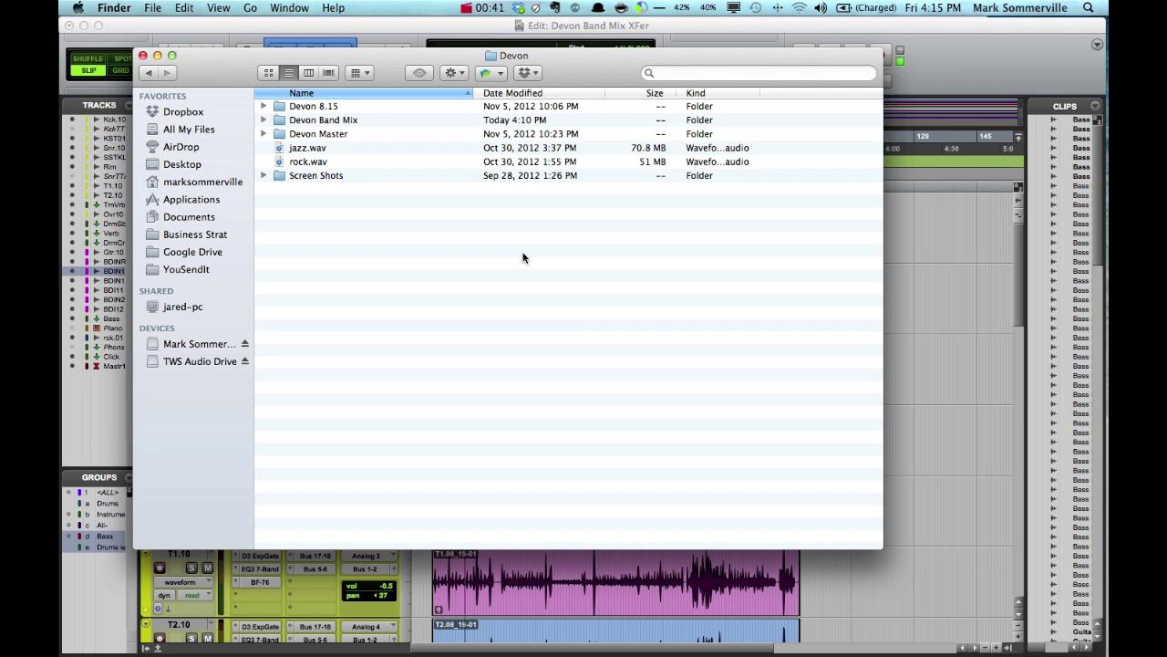
Expand Devon Band Mix to list Audio Files, Clip Groups, Video Files and its .ptx files, briefly opening Audio Files
{"action": "left_click", "coordinate": [328, 120]}
{"action": "left_click", "coordinate": [263, 120]}
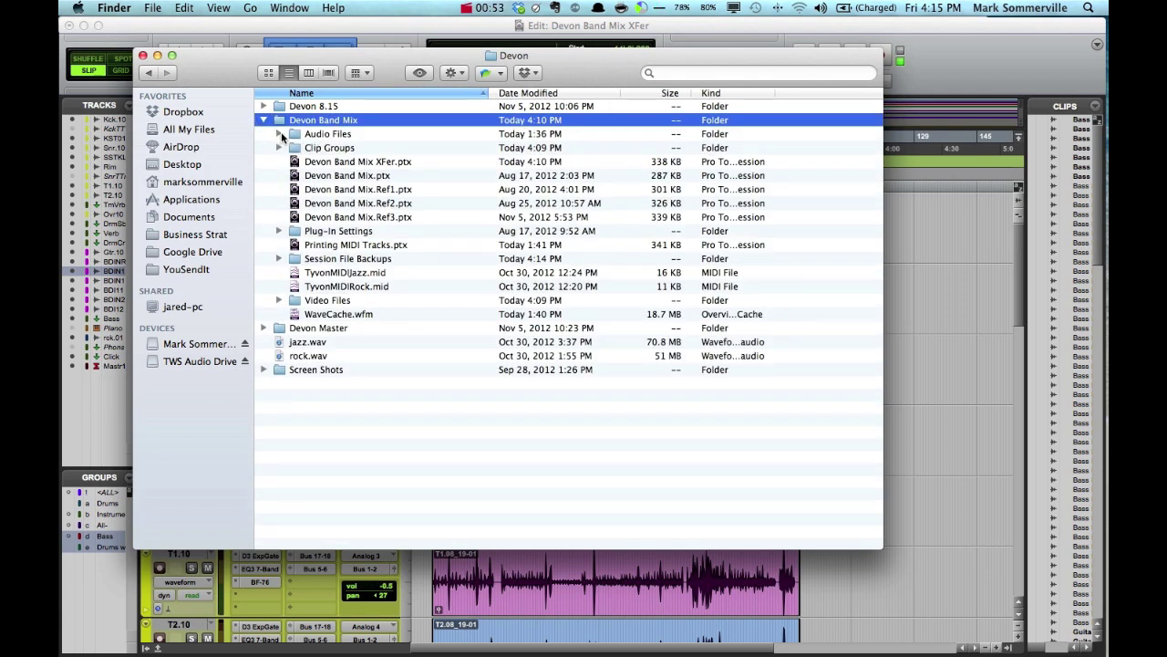
{"action": "left_click", "coordinate": [279, 134]}
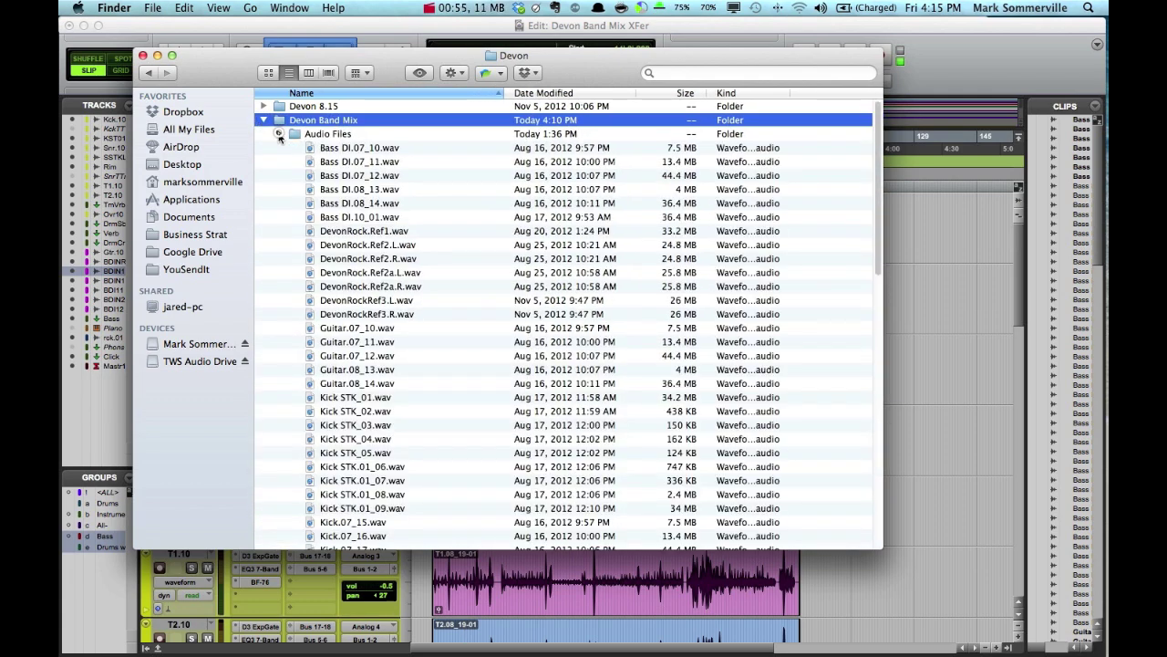
{"action": "left_click", "coordinate": [279, 134]}
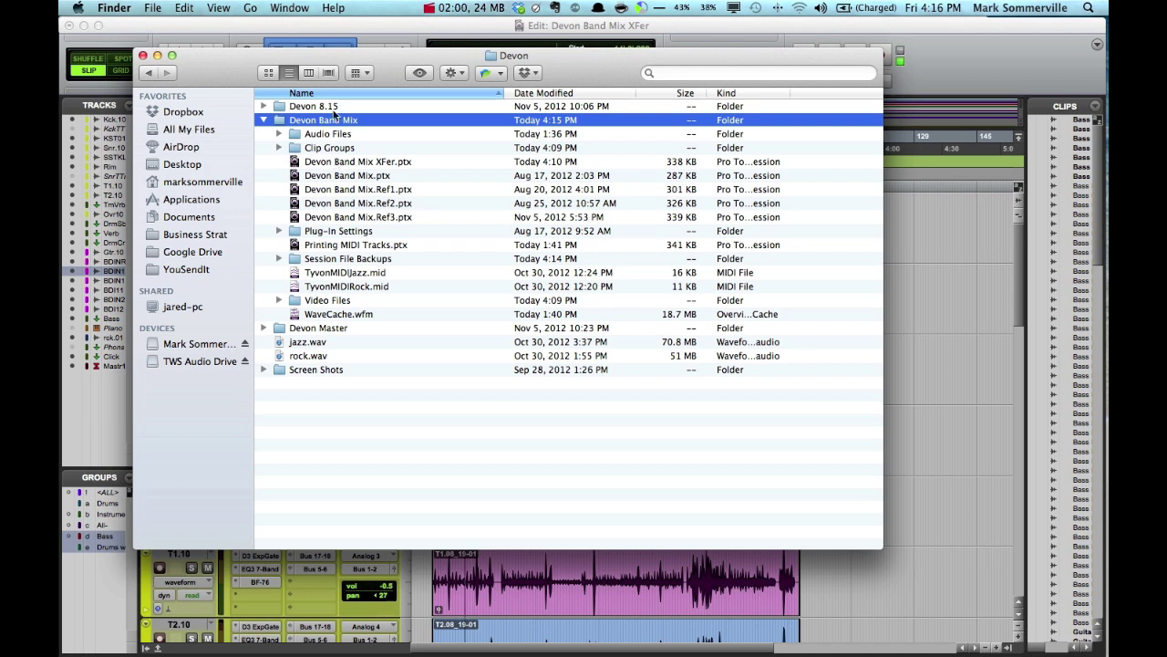
Collapse Devon Band Mix and compress it into a 994.5 MB Devon Band Mix.zip, then select the archive
{"action": "left_click", "coordinate": [264, 122]}
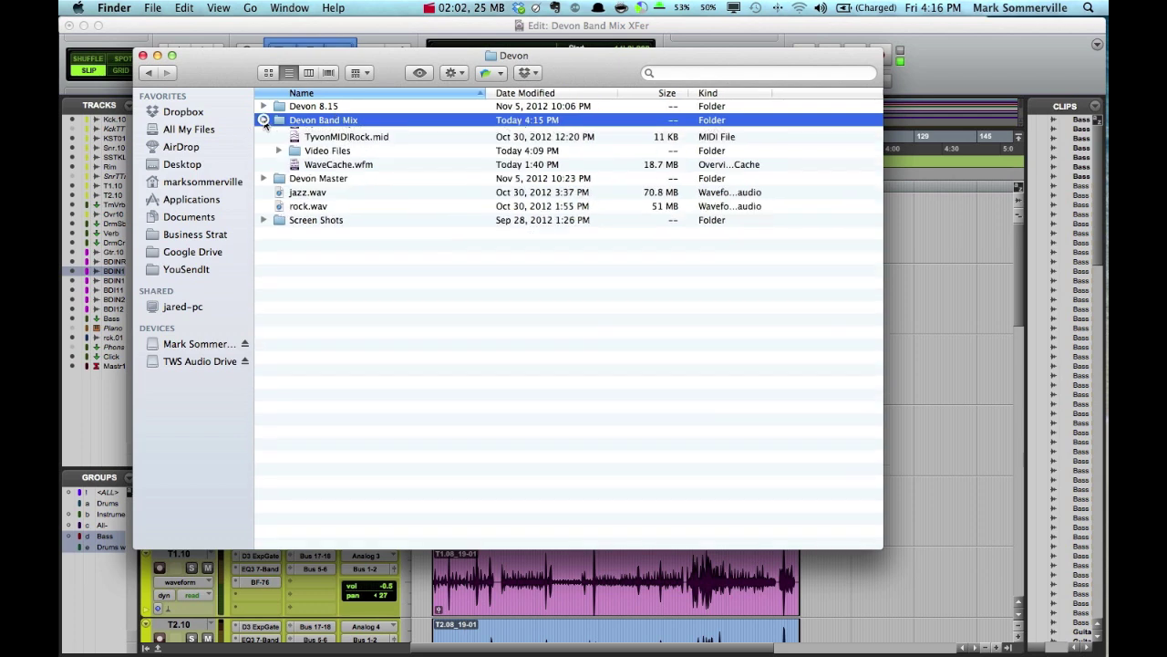
{"action": "right_click", "coordinate": [314, 122]}
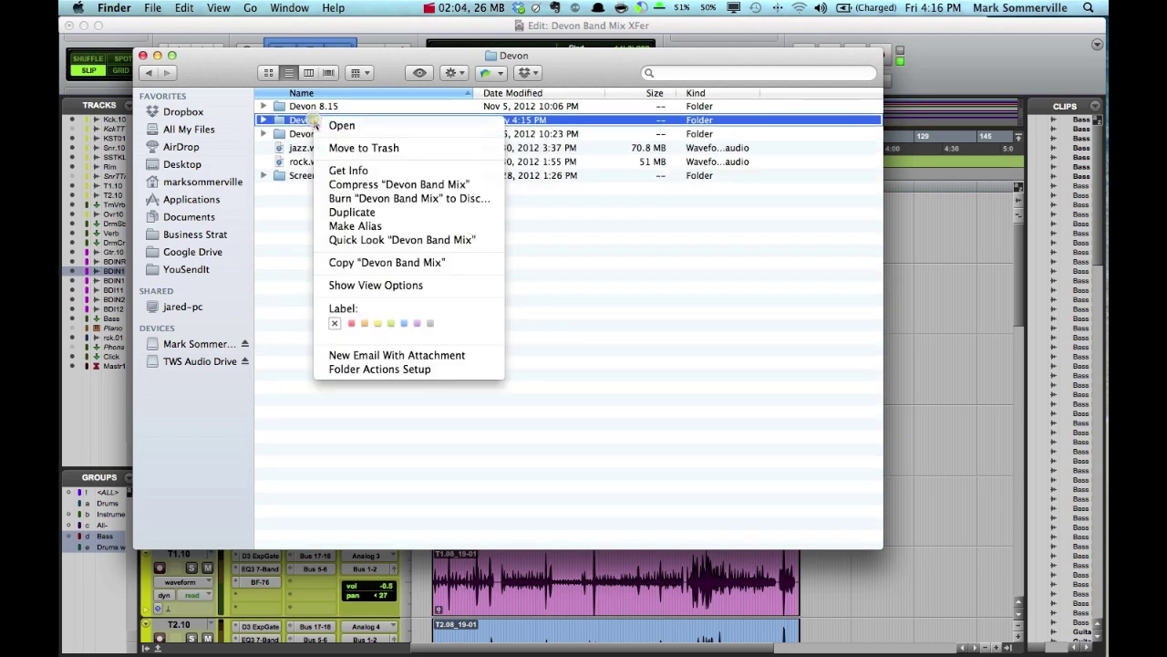
{"action": "left_click", "coordinate": [344, 185]}
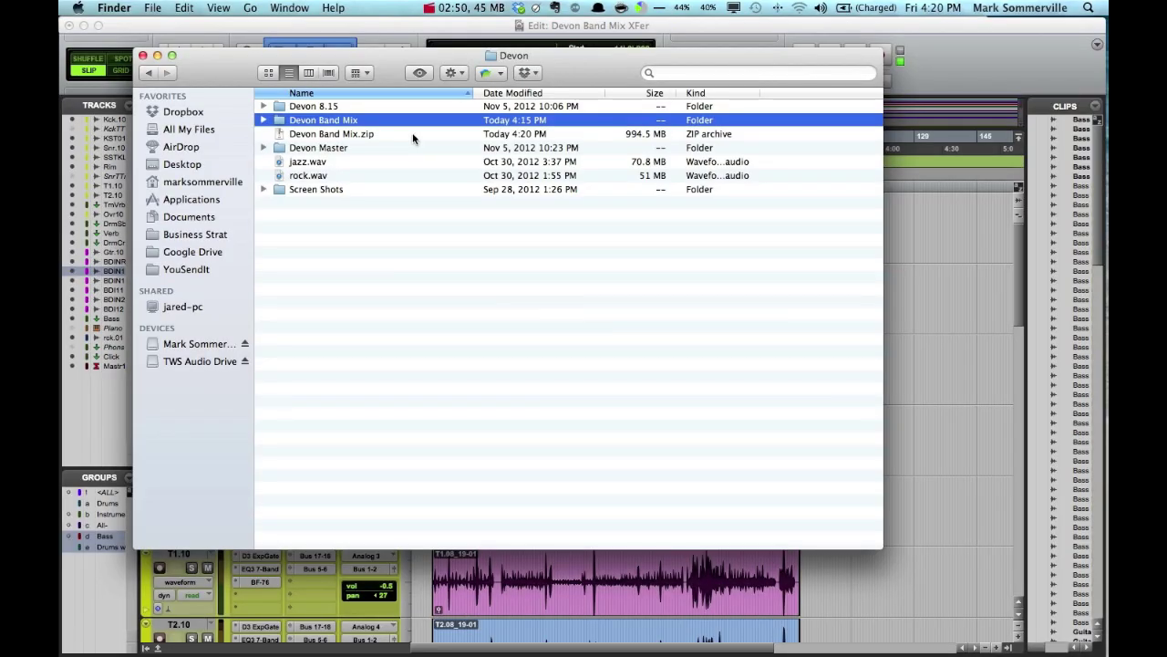
{"action": "left_click", "coordinate": [413, 135]}
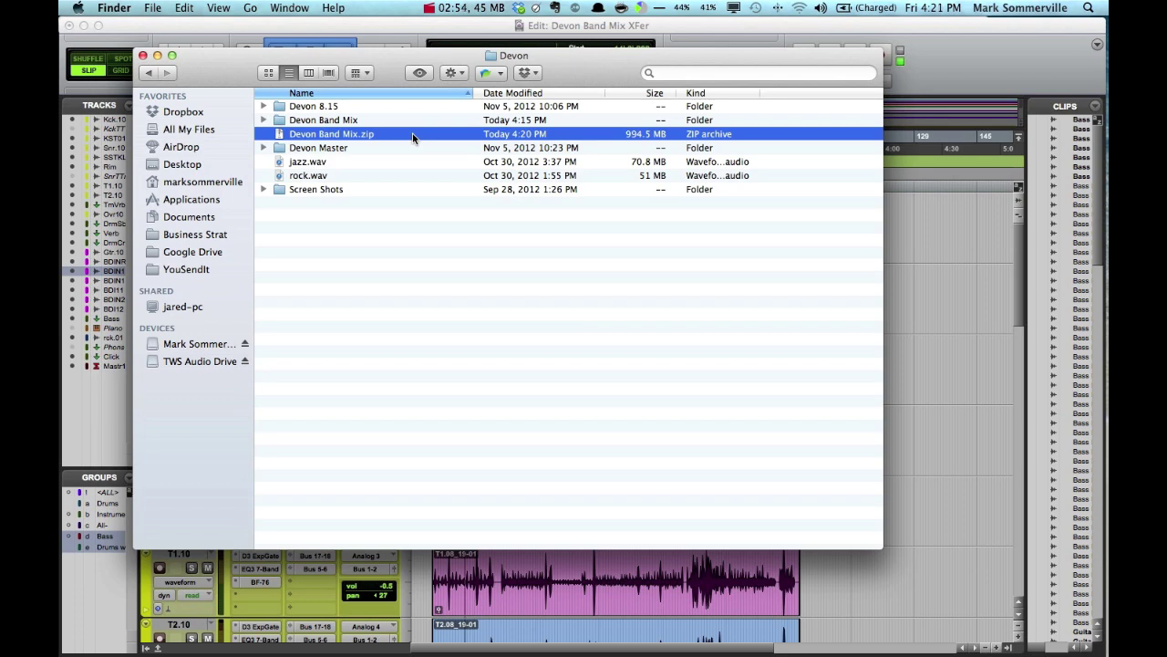
Return to the Devon Band Mix XFer session, check Kick.10's playlists unchanged, and scroll through the tracks
{"action": "key", "text": "super+Tab"}
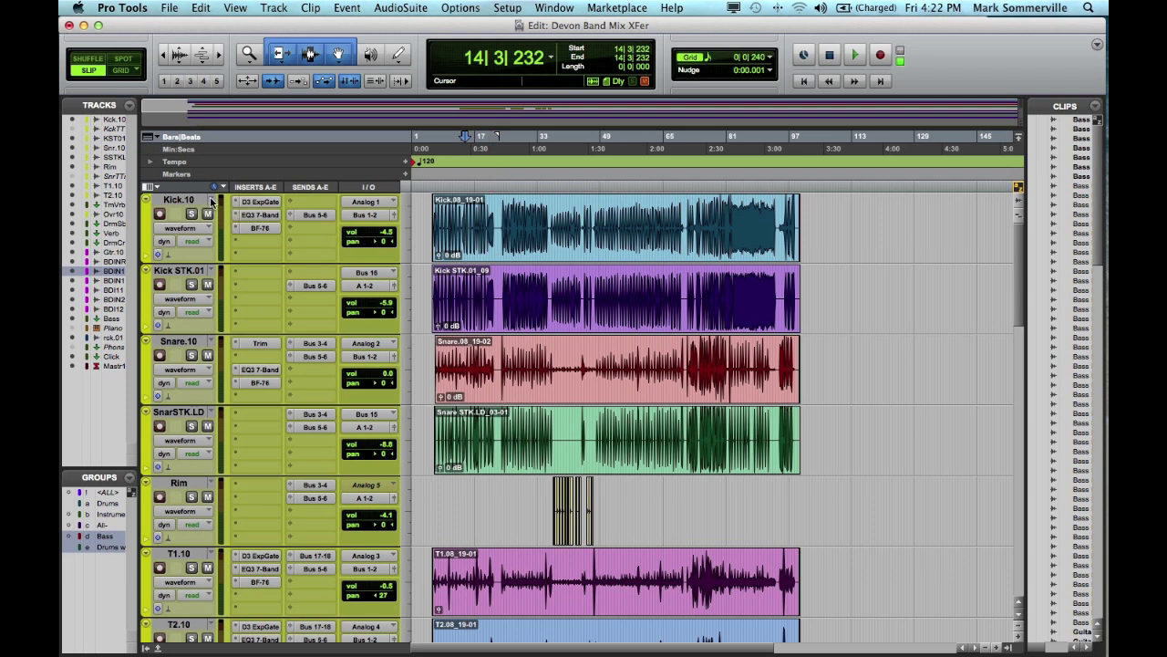
{"action": "left_click", "coordinate": [211, 202]}
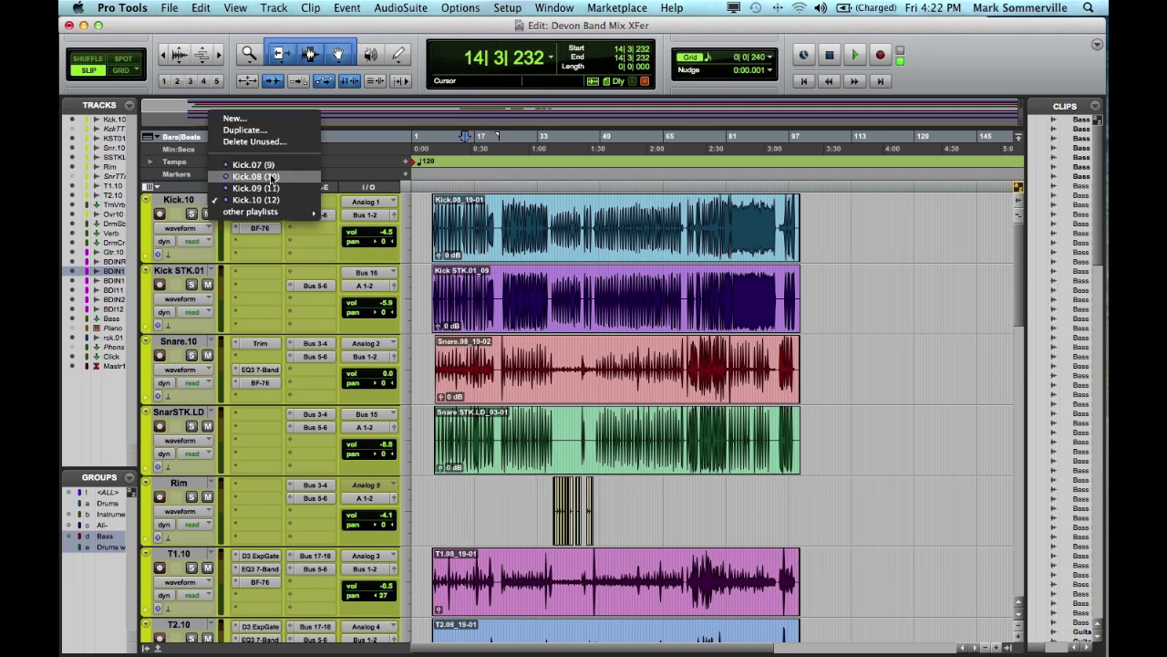
{"action": "left_click", "coordinate": [490, 221]}
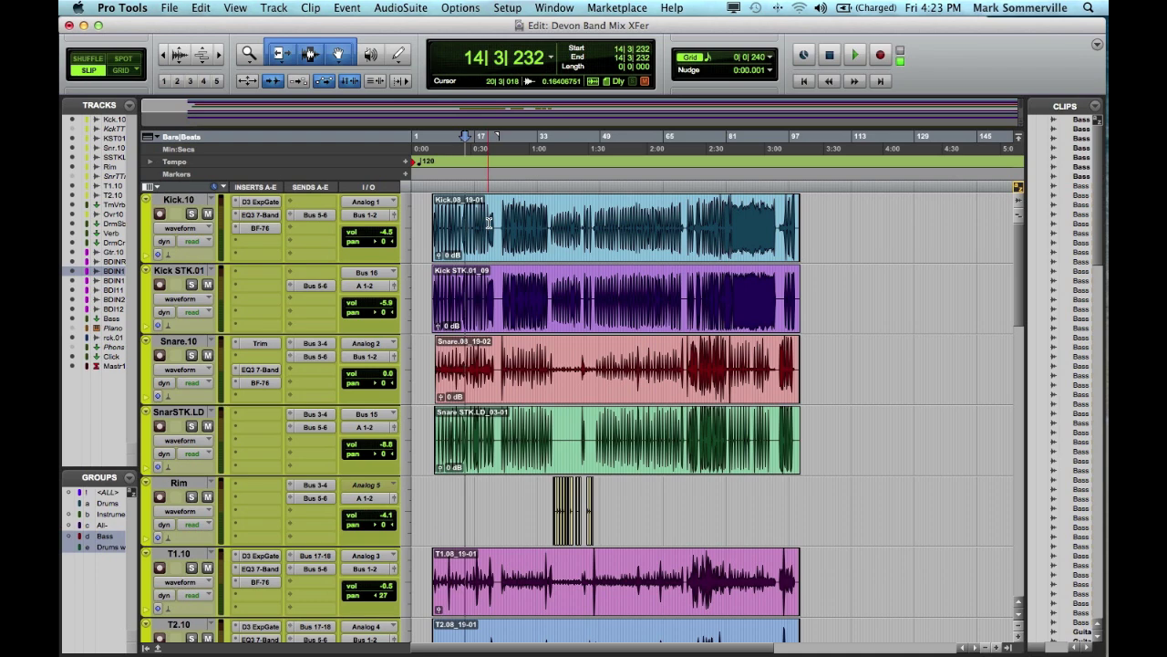
{"action": "scroll", "coordinate": [489, 222], "scroll_direction": "down", "scroll_amount": 10}
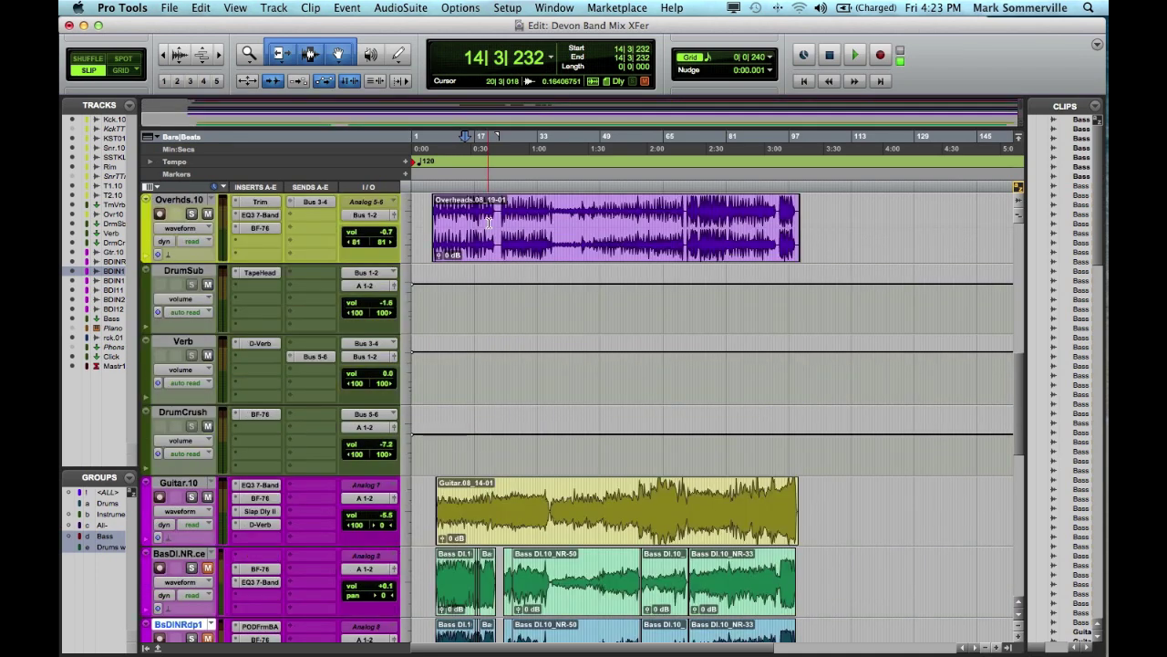
{"action": "scroll", "coordinate": [489, 221], "scroll_direction": "down", "scroll_amount": 8}
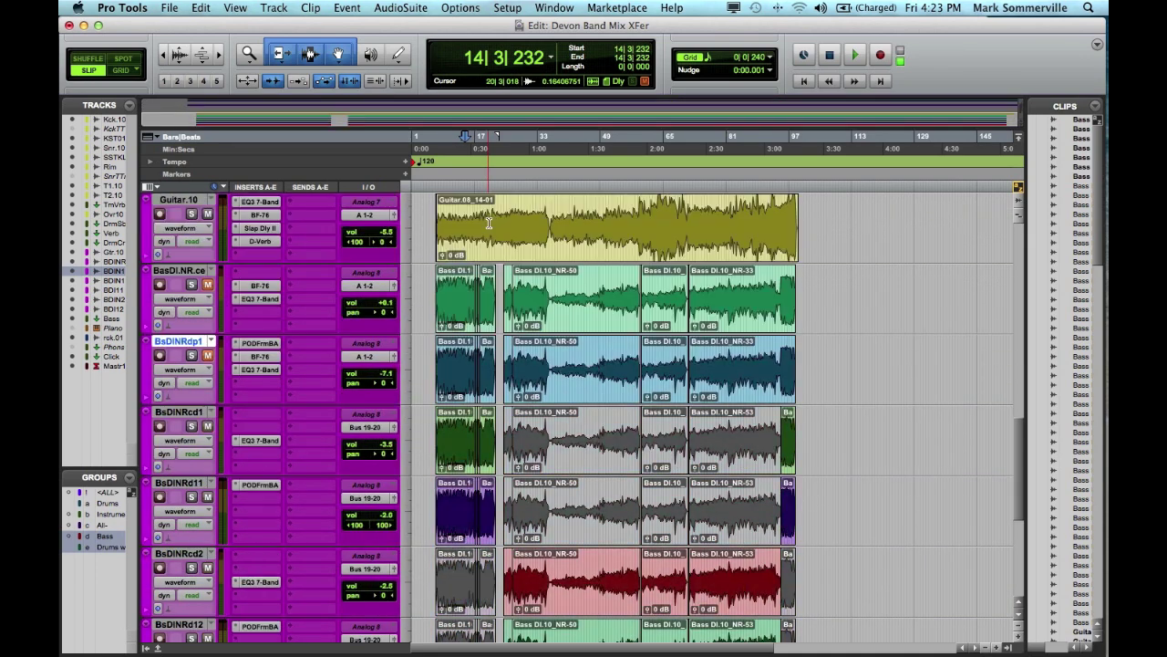
{"action": "scroll", "coordinate": [488, 222], "scroll_direction": "down", "scroll_amount": 3}
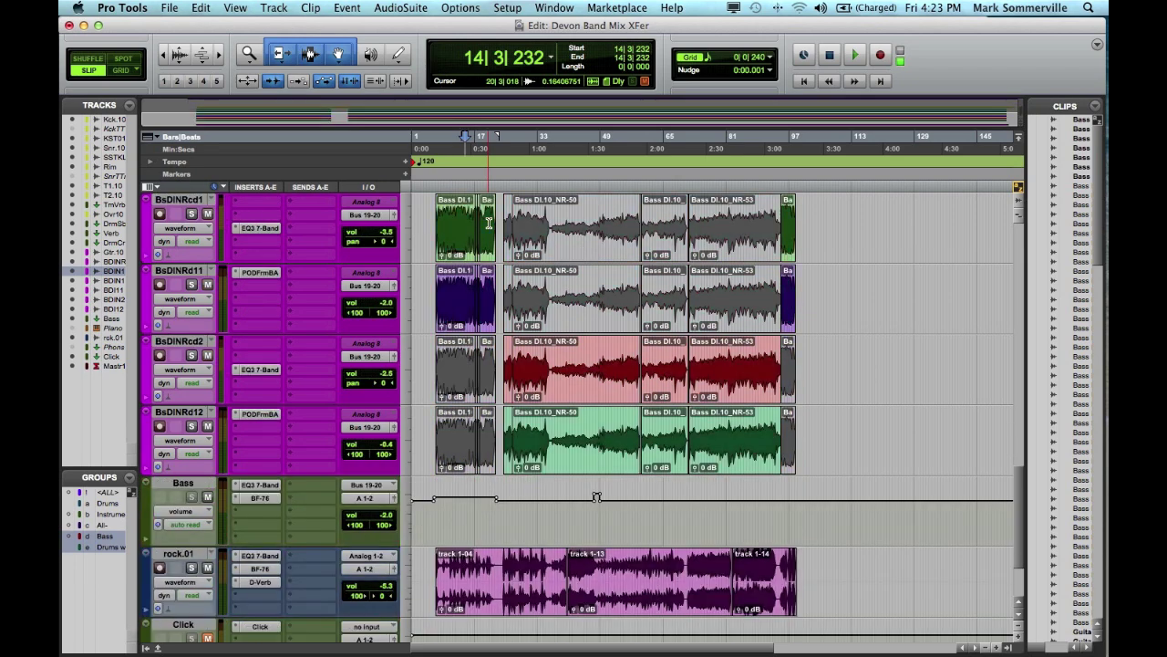
{"action": "scroll", "coordinate": [489, 222], "scroll_direction": "up", "scroll_amount": 20}
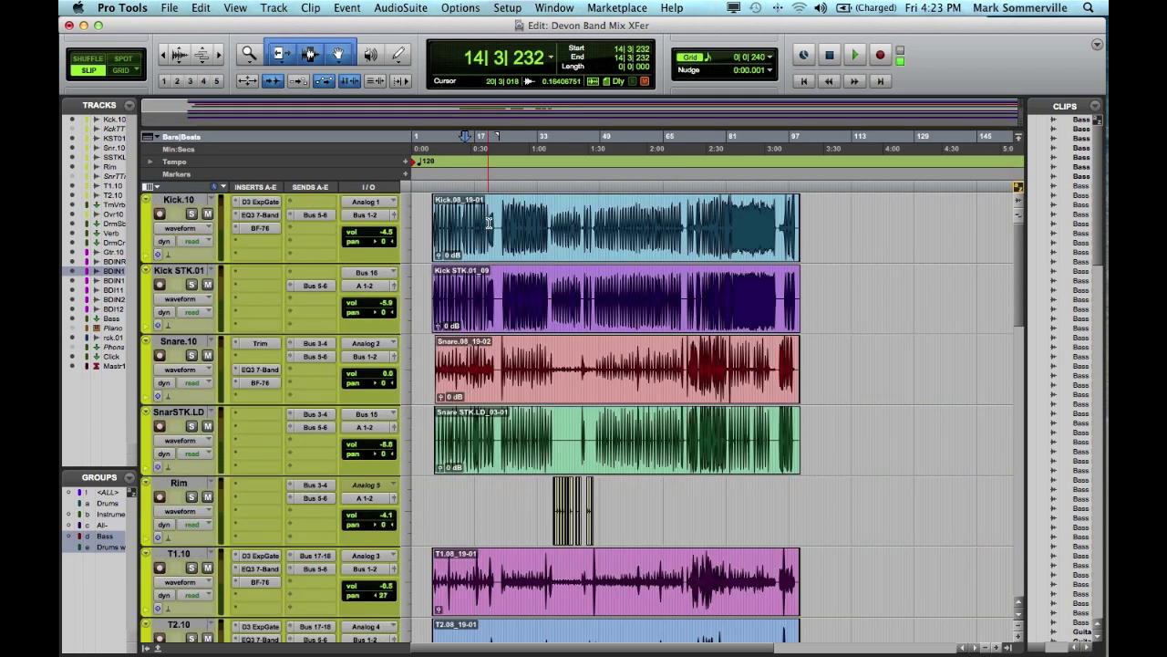
Save a Latest-format session copy with audio files and main playlists only into the Sessions folder
{"action": "left_click", "coordinate": [170, 7]}
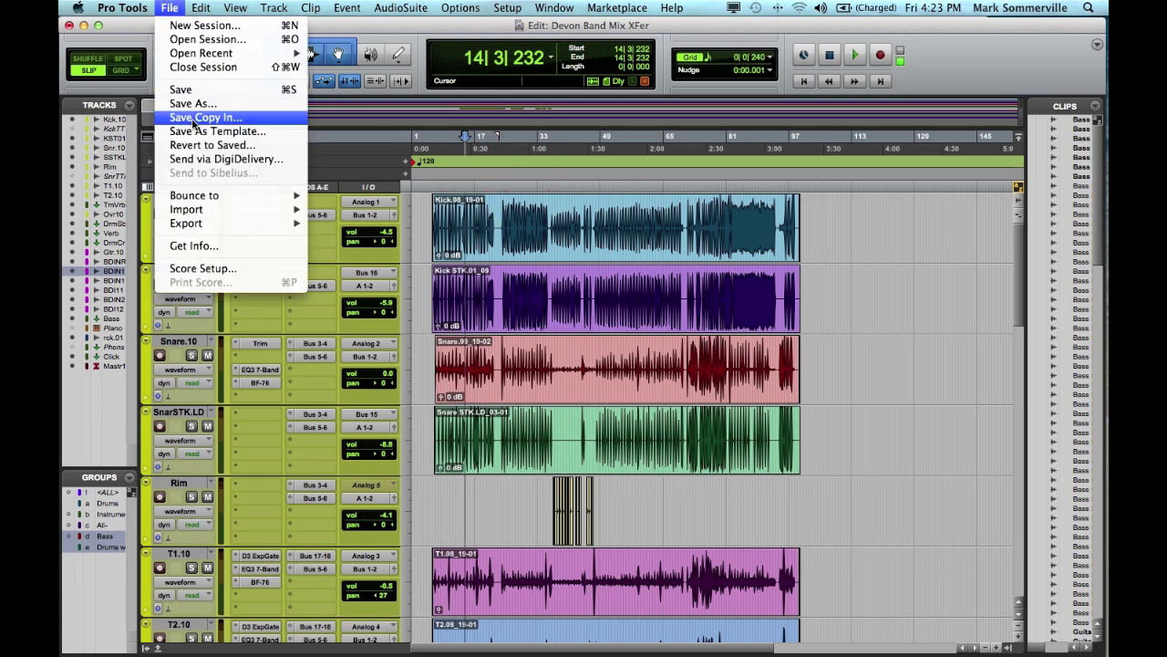
{"action": "left_click", "coordinate": [192, 118]}
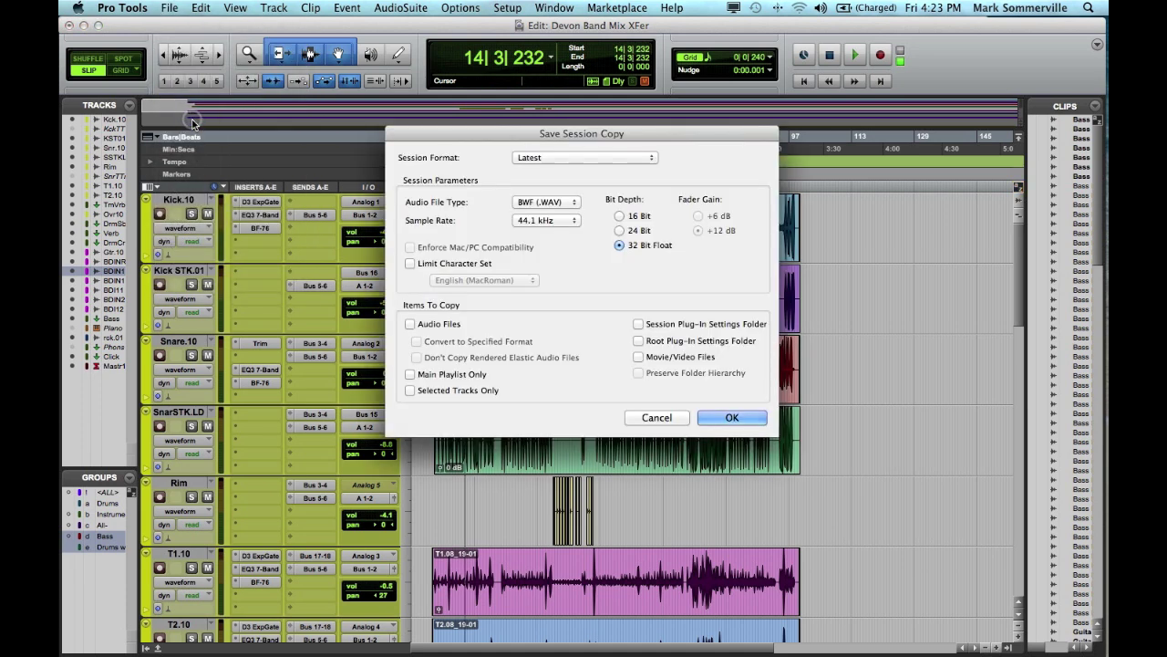
{"action": "left_click", "coordinate": [528, 157]}
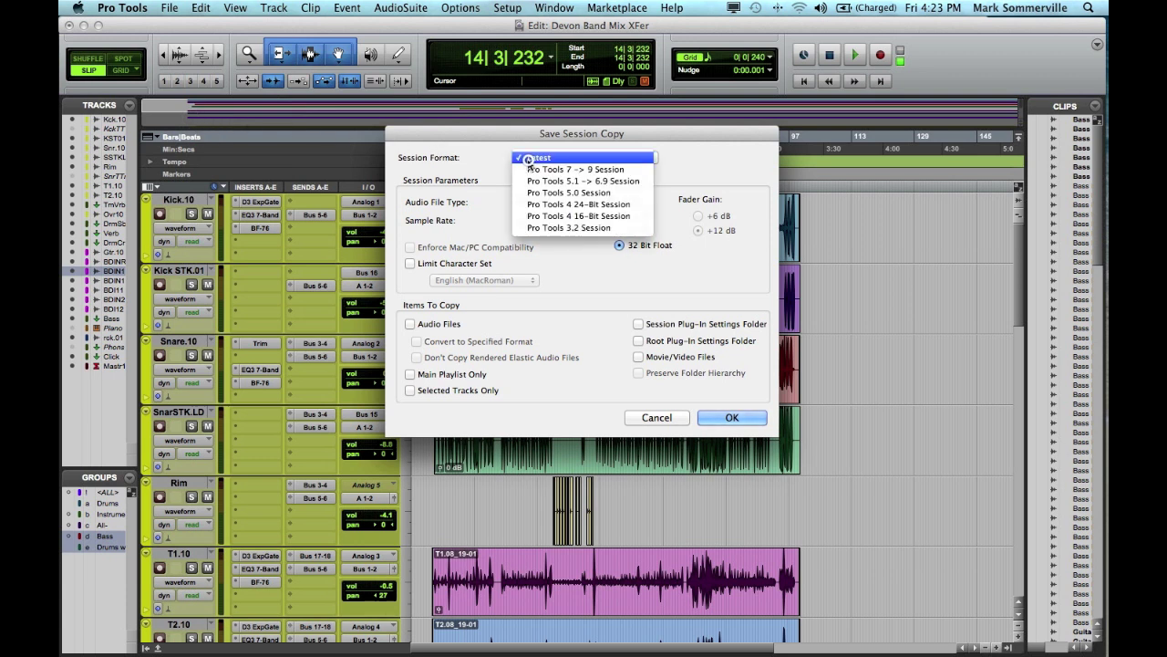
{"action": "left_click", "coordinate": [525, 160]}
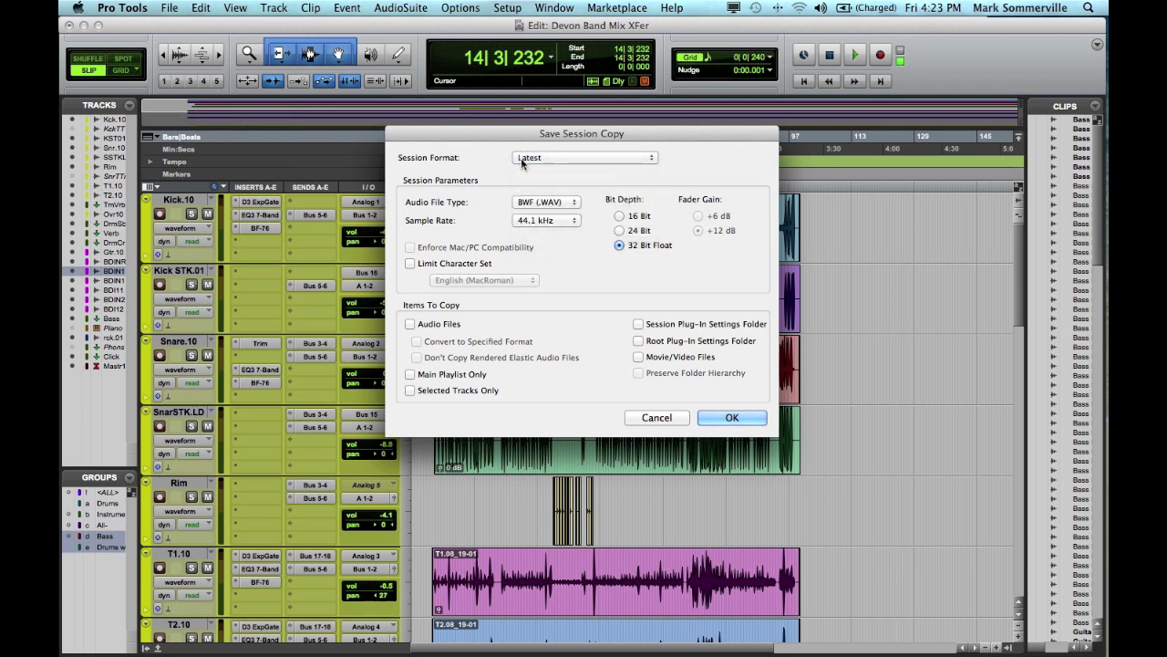
{"action": "left_click", "coordinate": [410, 324]}
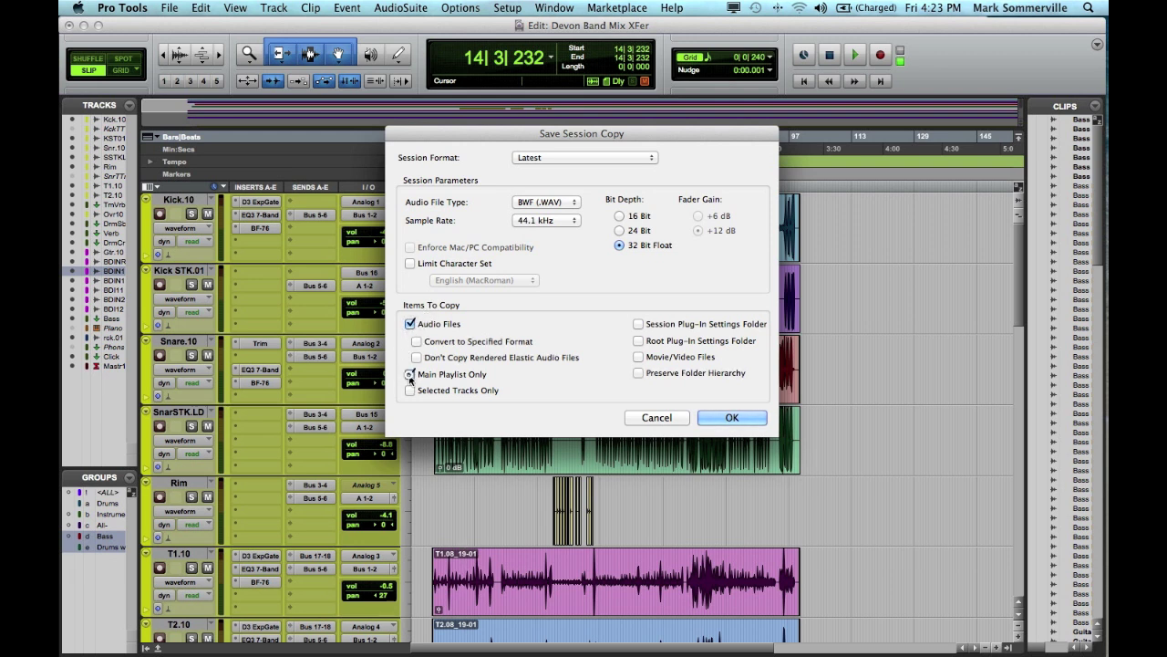
{"action": "left_click", "coordinate": [410, 377]}
{"action": "left_click", "coordinate": [736, 416]}
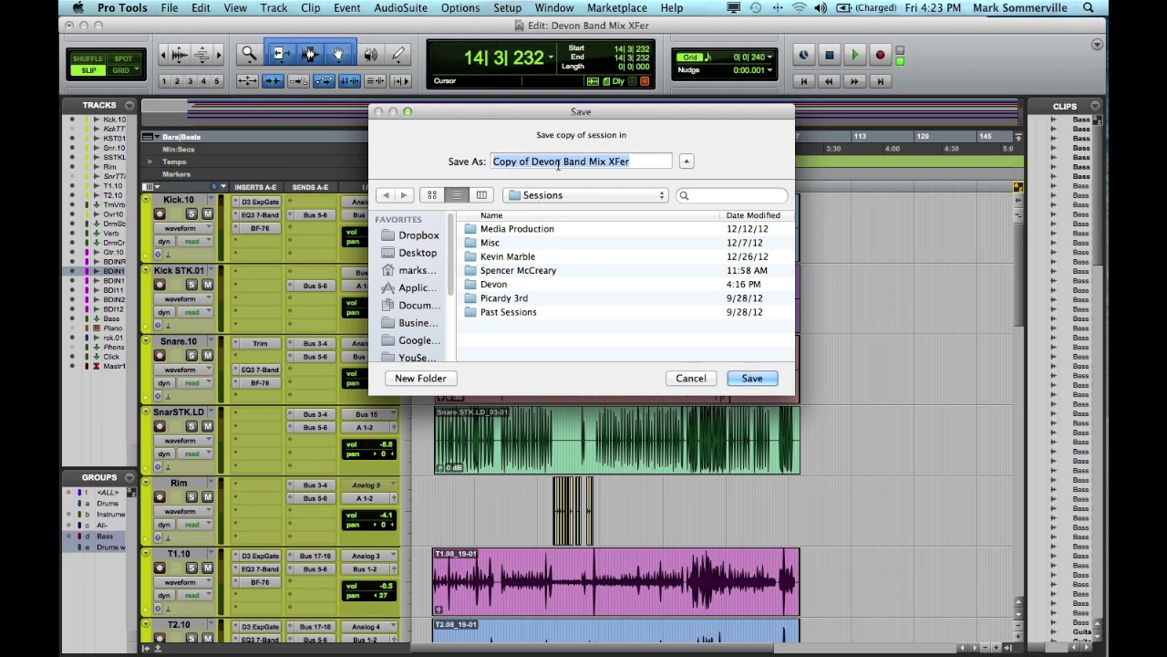
{"action": "left_click", "coordinate": [751, 377]}
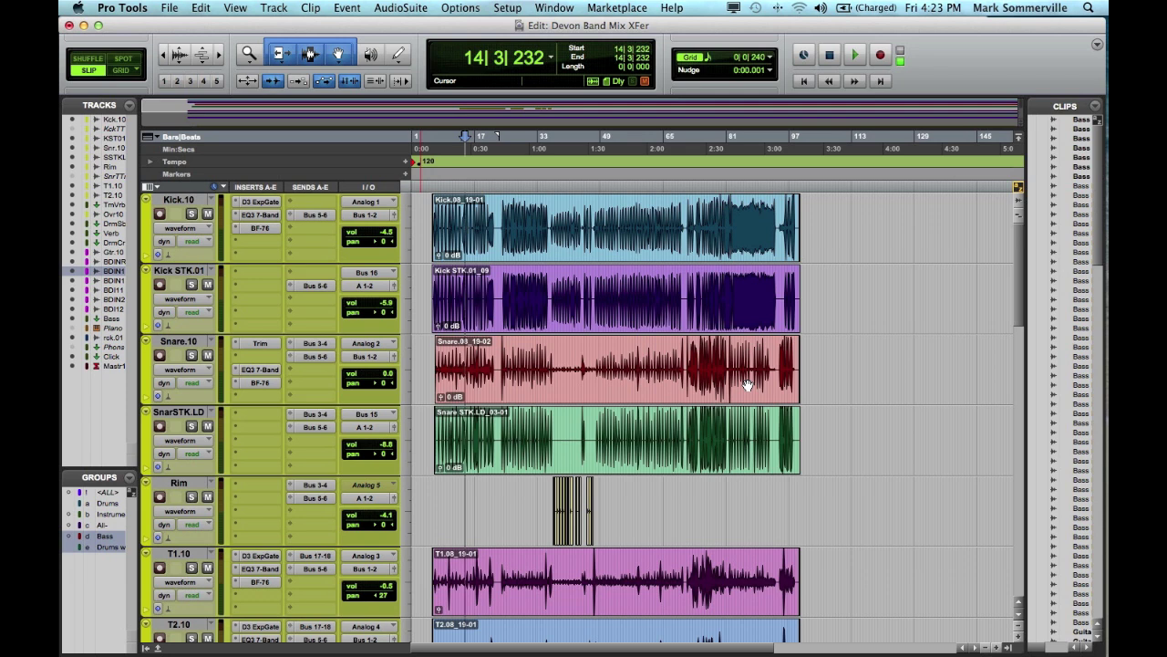
{"action": "key", "text": "super+Tab"}
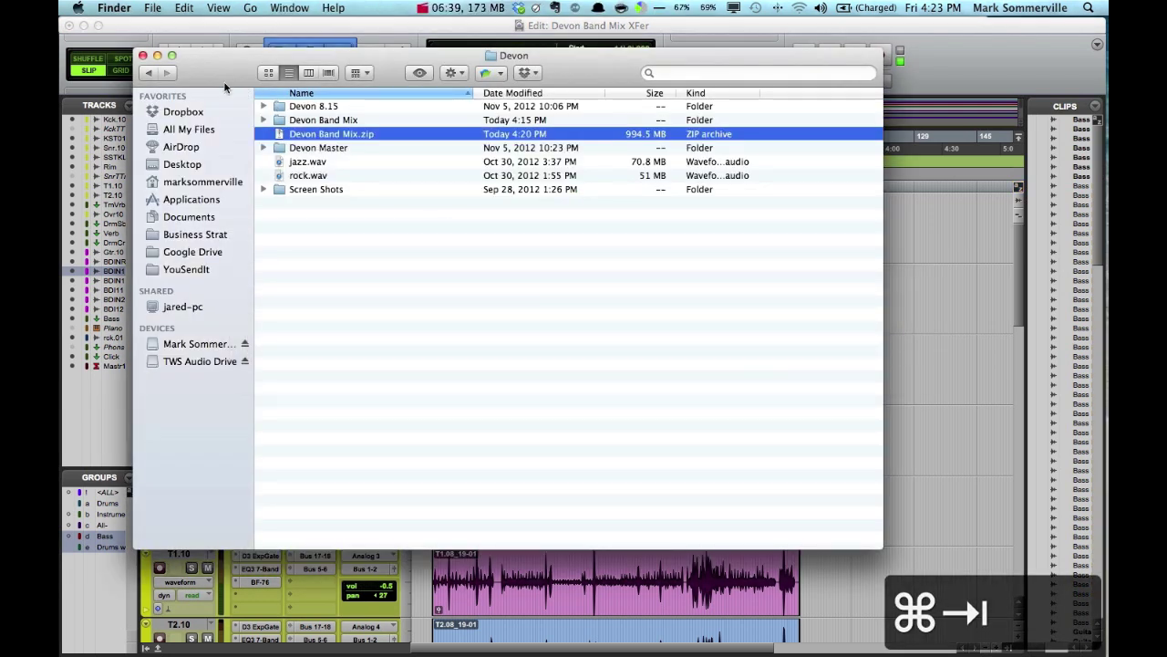
In Sessions, inspect Copy of Devon Band Mix XFer's 216 KB .ptx file and Audio Files folder
{"action": "left_click", "coordinate": [151, 74]}
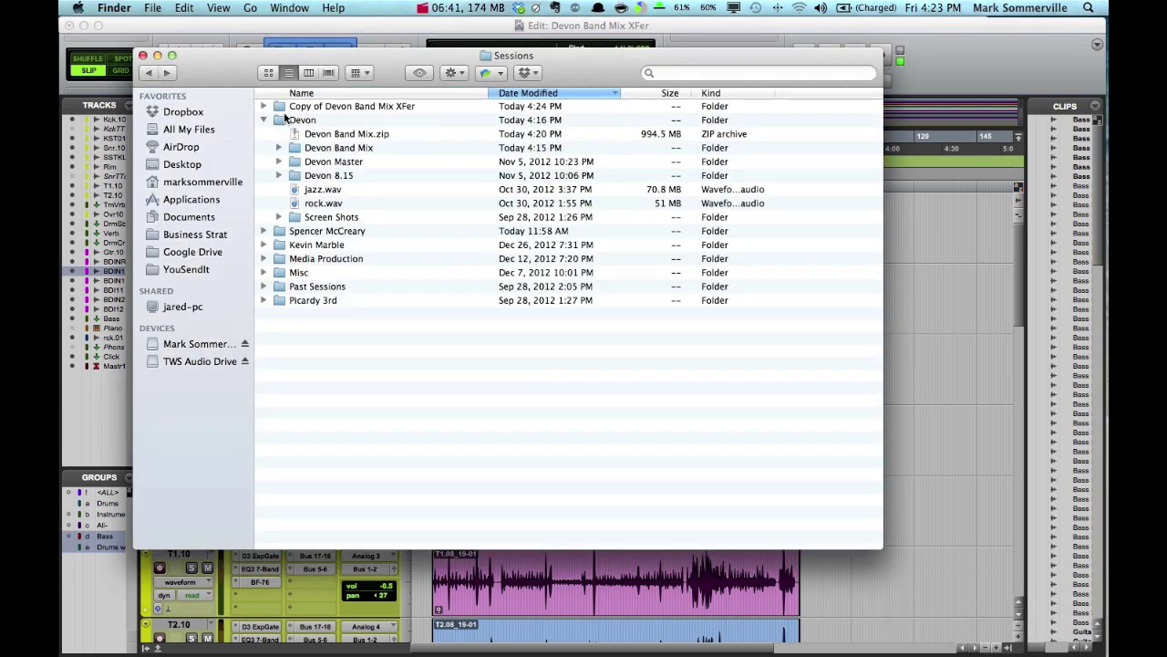
{"action": "left_click", "coordinate": [296, 108]}
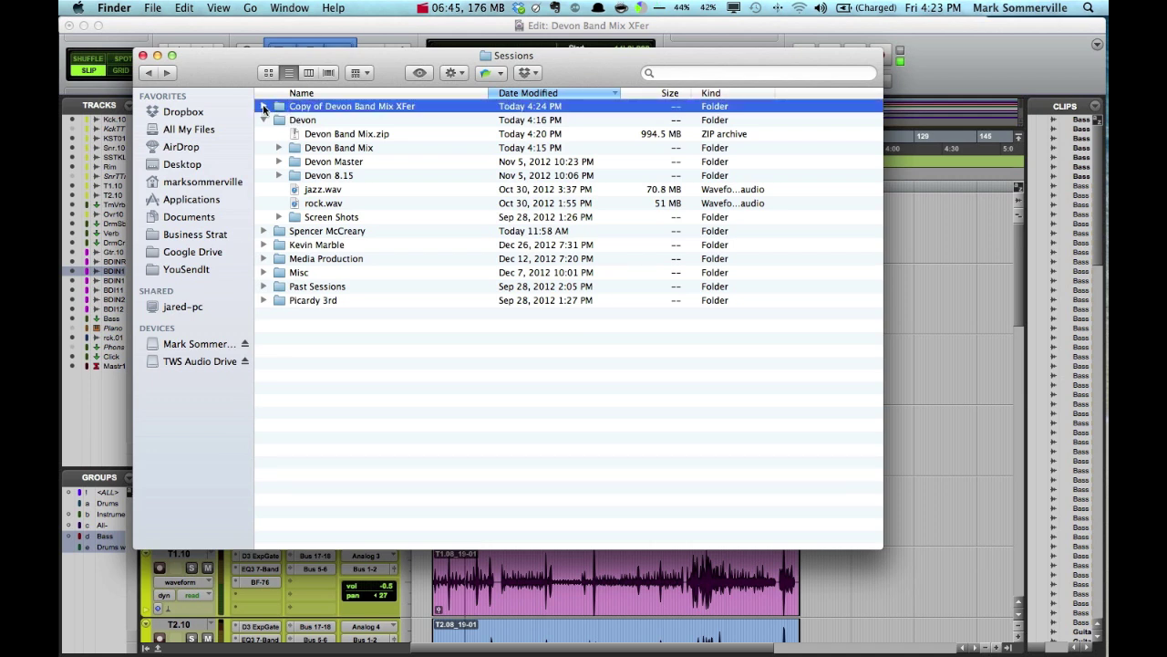
{"action": "left_click", "coordinate": [264, 106]}
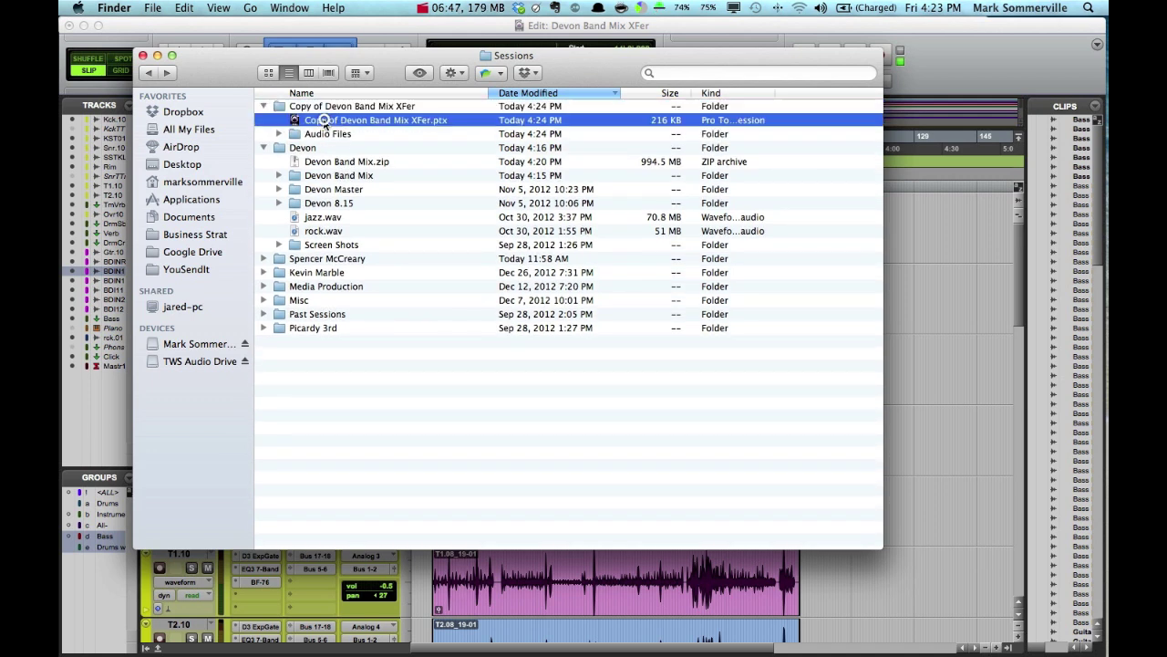
{"action": "left_click", "coordinate": [321, 120]}
{"action": "left_click", "coordinate": [280, 133]}
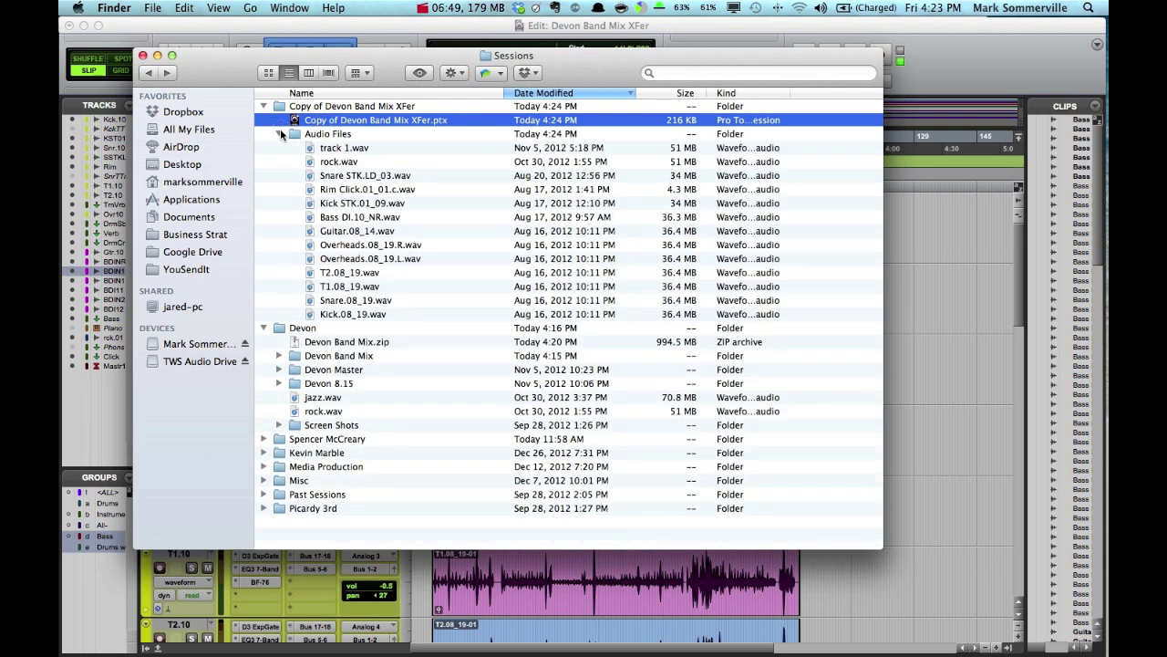
{"action": "left_click", "coordinate": [280, 133]}
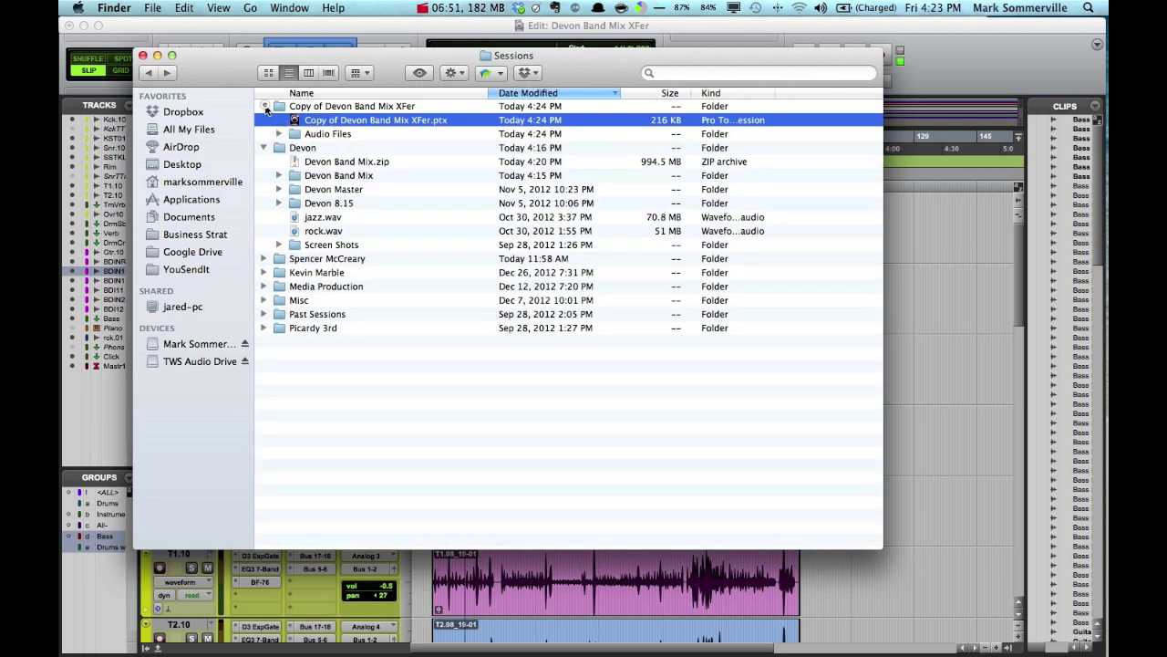
{"action": "left_click", "coordinate": [264, 107]}
{"action": "right_click", "coordinate": [324, 107]}
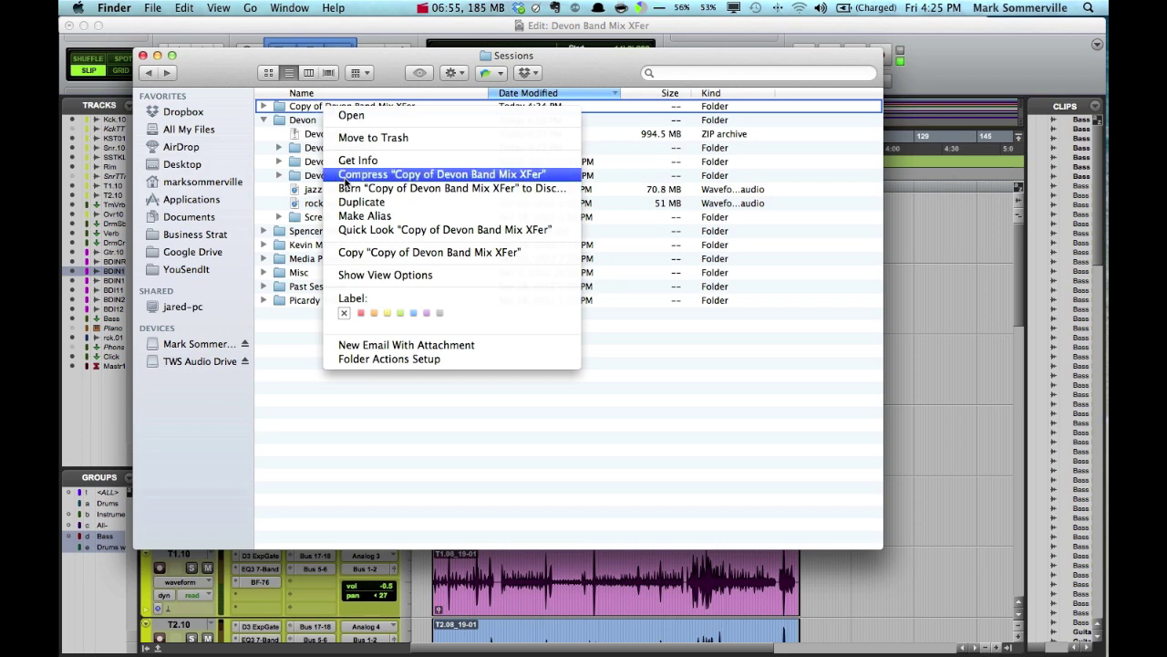
Compress the Copy of Devon Band Mix XFer folder's 17 items into a zip archive
{"action": "left_click", "coordinate": [345, 181]}
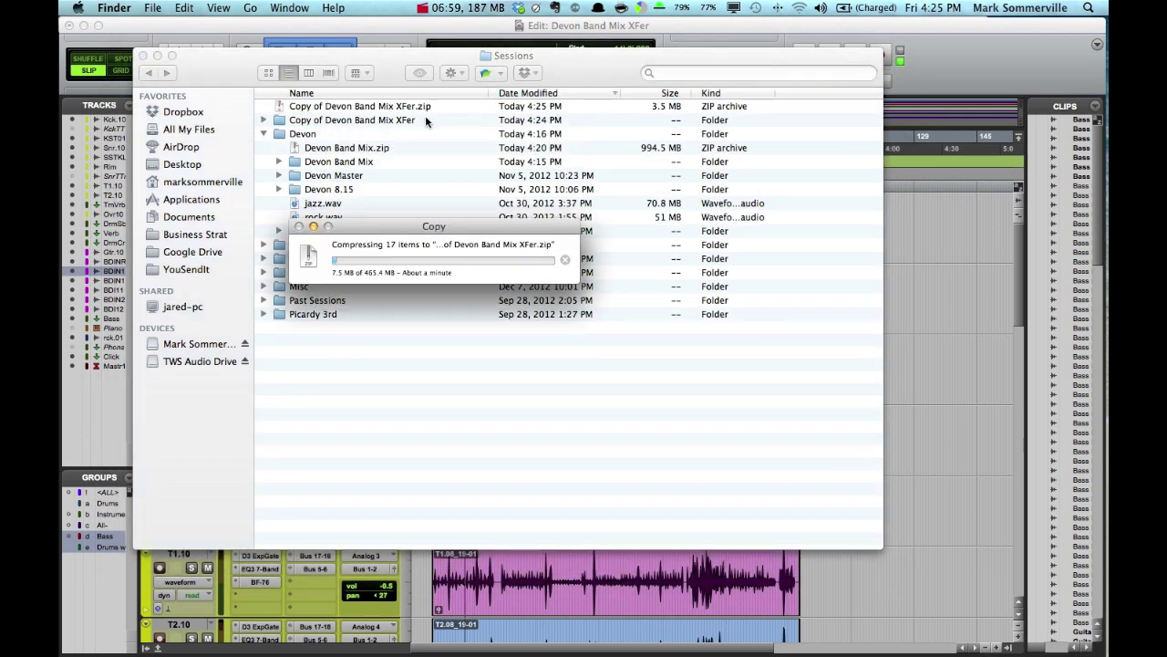